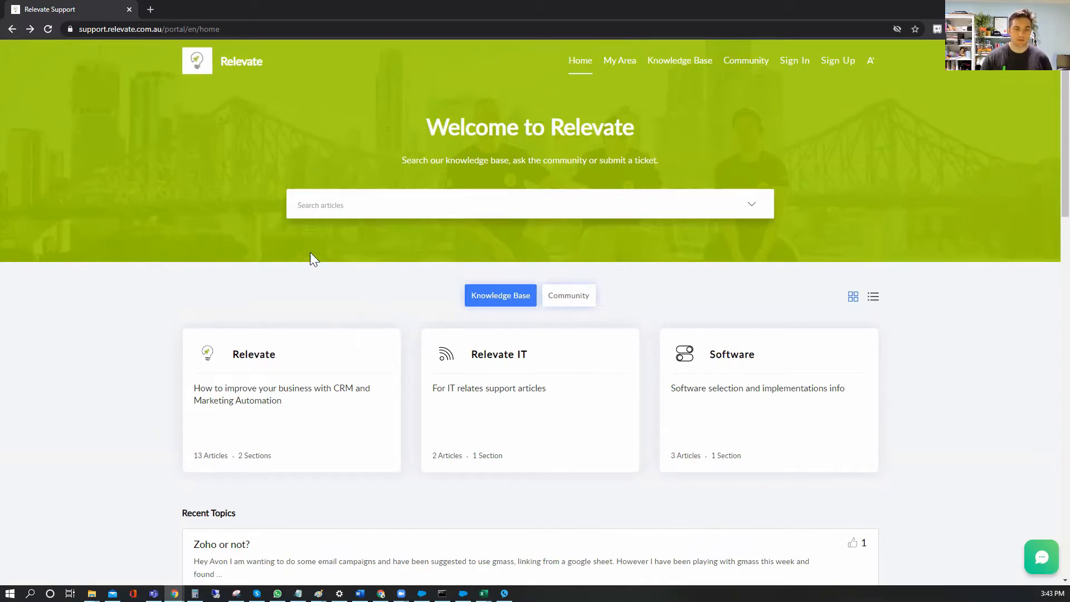
# - Read the first Administration article in the General section of the Relevate knowledge base category, and return to the section list
pyautogui.click(245, 355)
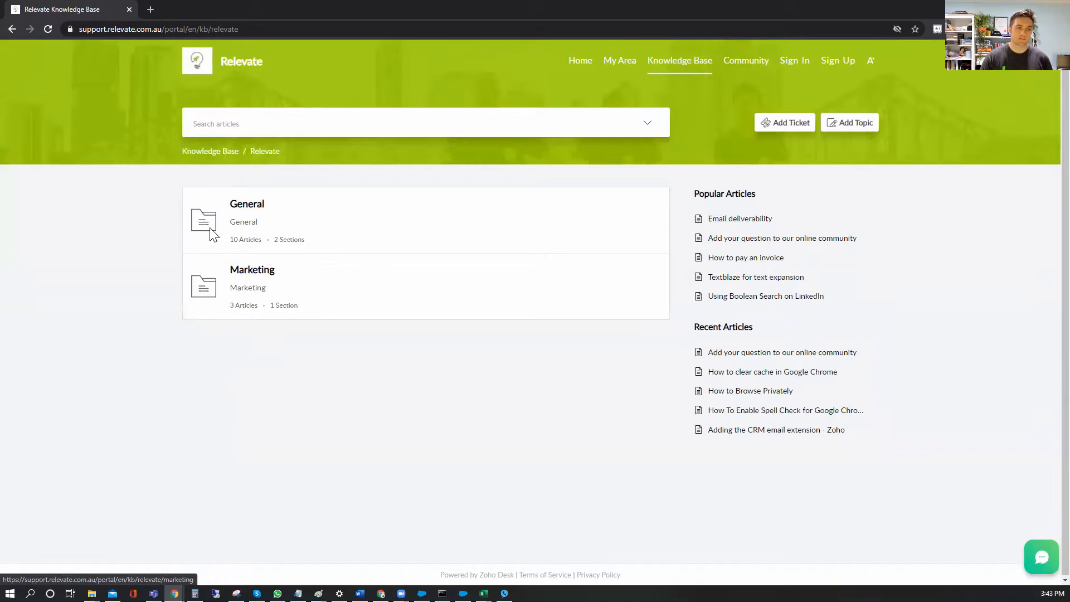
pyautogui.click(252, 206)
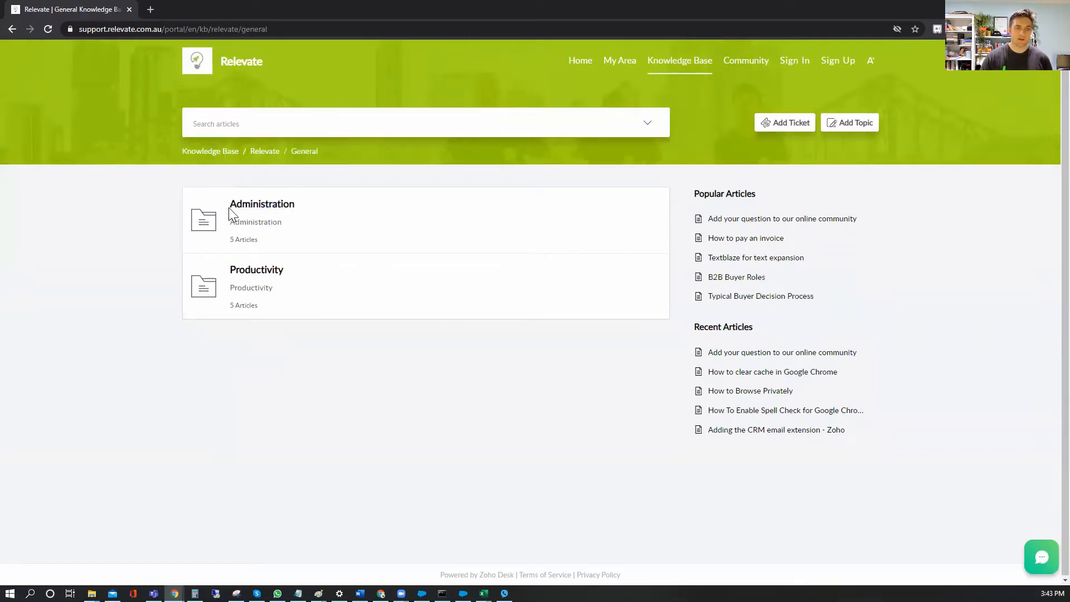
pyautogui.click(254, 205)
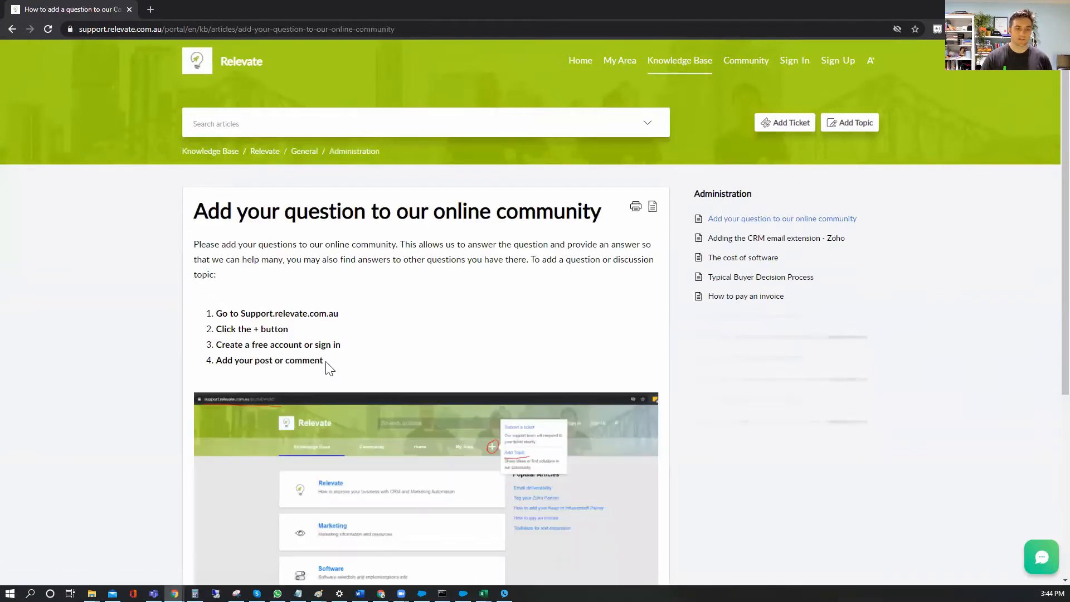
pyautogui.scroll(-5, 186, 346)
pyautogui.scroll(6, 186, 346)
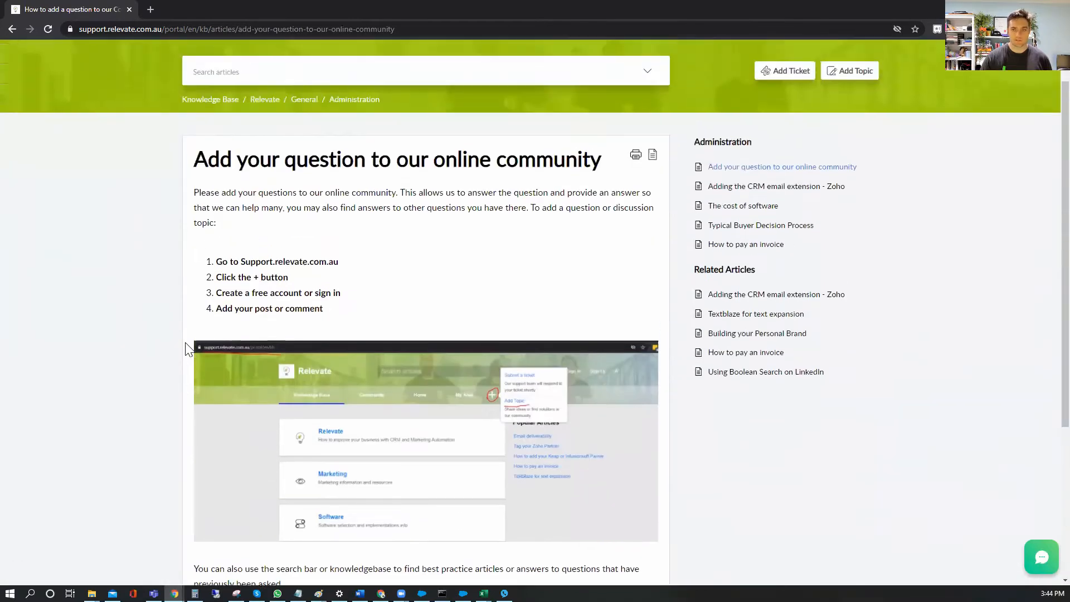
pyautogui.scroll(1, 186, 346)
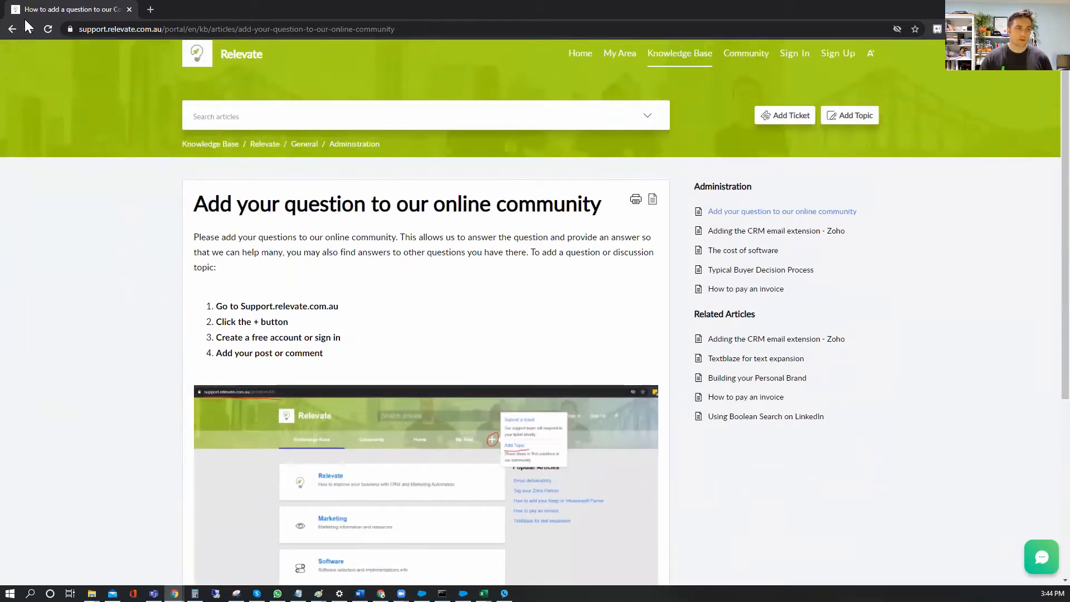
pyautogui.click(12, 29)
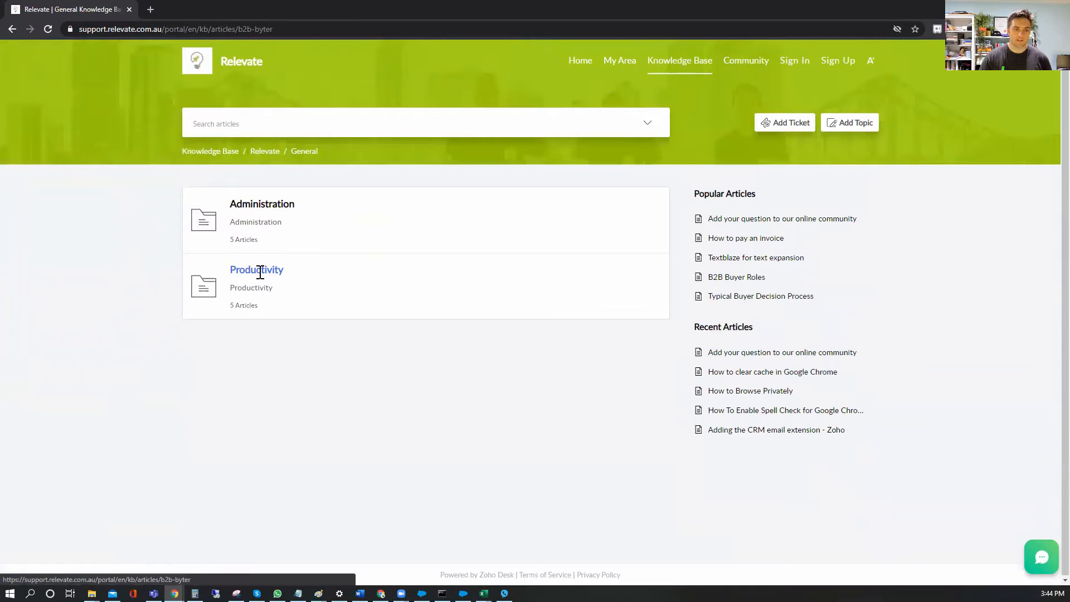
# - Look through the B2B Buyer Roles article in the Productivity section and return to the General section list
pyautogui.click(260, 272)
pyautogui.scroll(-5, 119, 294)
pyautogui.scroll(5, 118, 291)
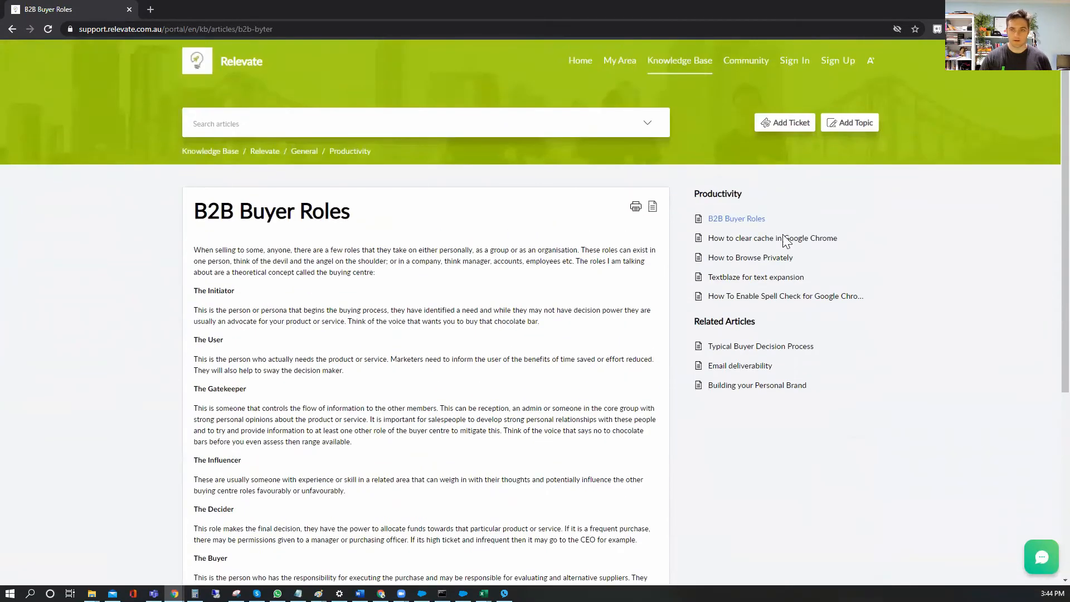
pyautogui.click(12, 29)
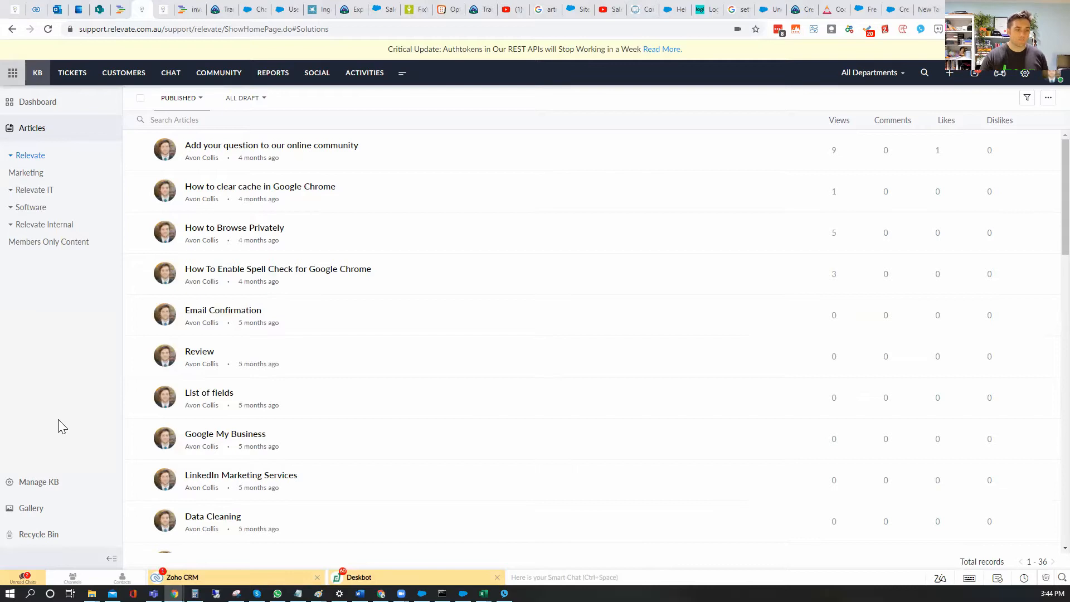
# - Open the category organization page in the knowledge base management area and check the department selector
pyautogui.click(44, 489)
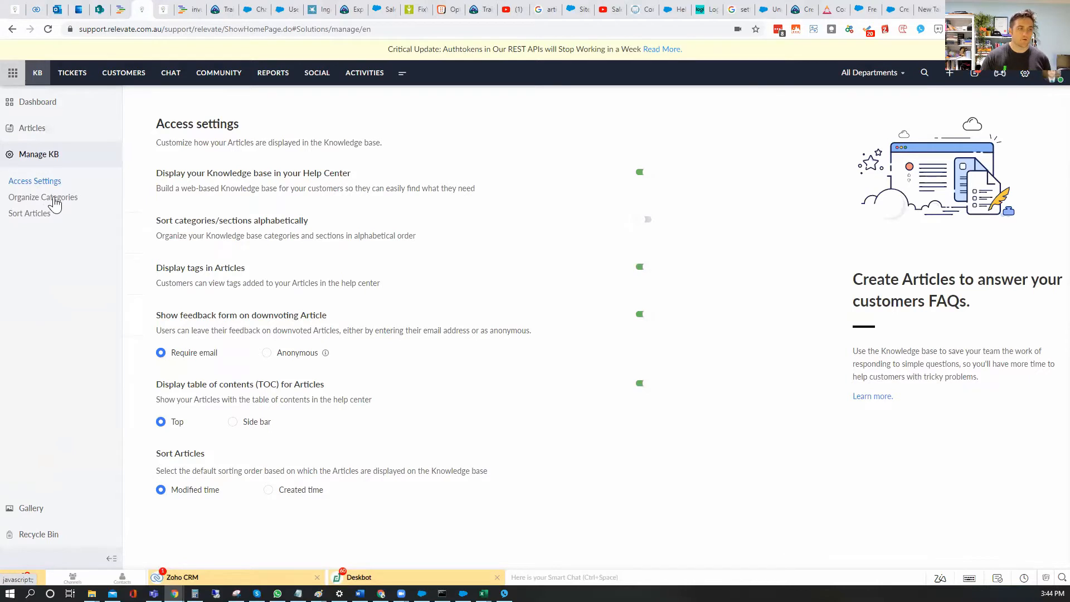
pyautogui.click(55, 204)
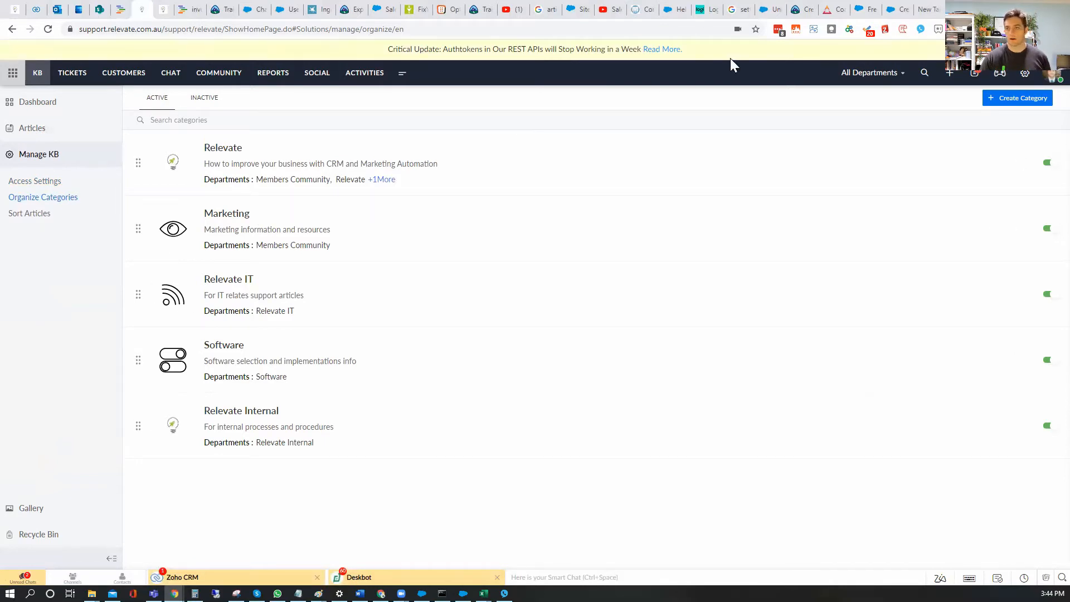
pyautogui.click(865, 73)
pyautogui.click(865, 73)
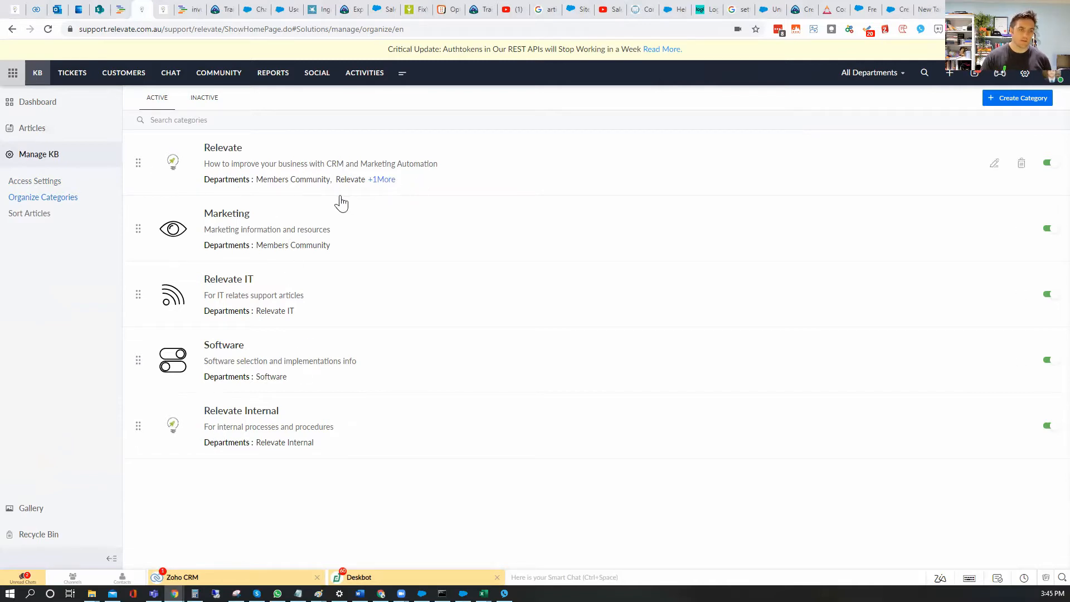
# - Open the Relevate category and display the subsections of Service Catalogue and Marketing
pyautogui.click(220, 148)
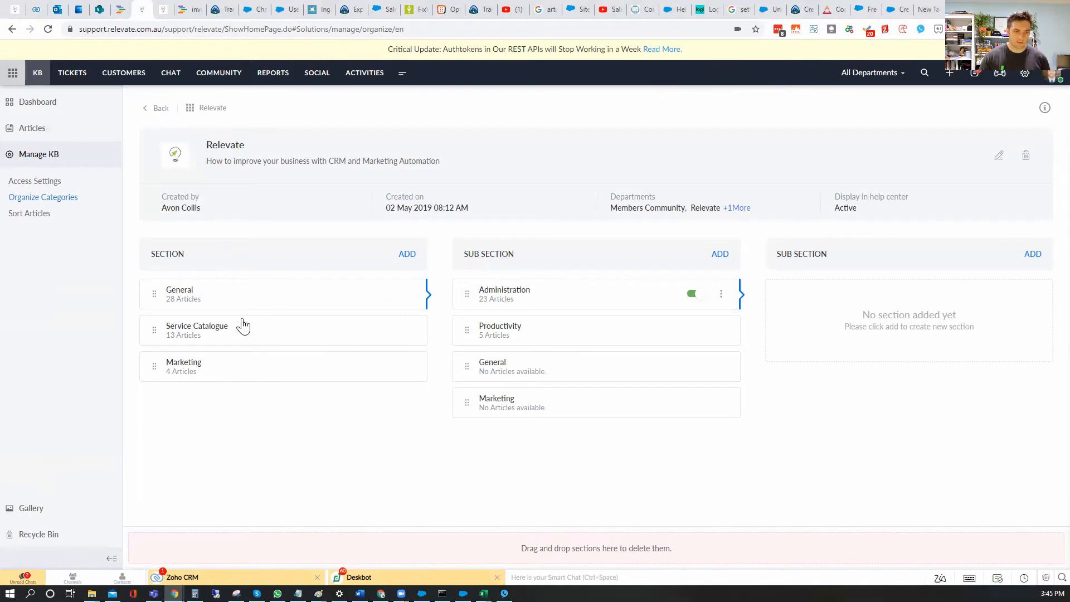
pyautogui.click(186, 334)
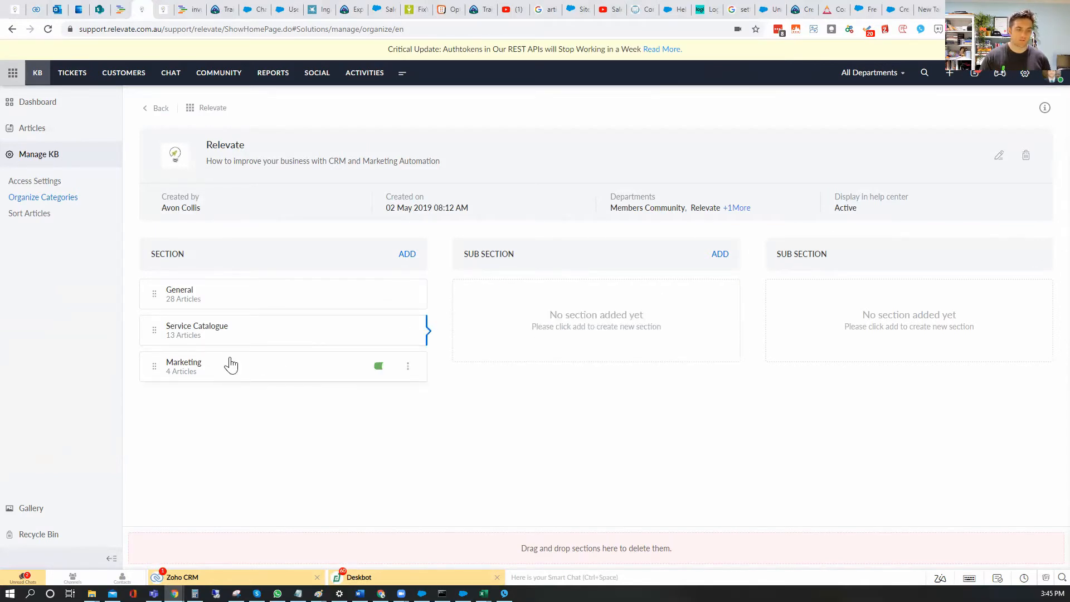
pyautogui.click(195, 366)
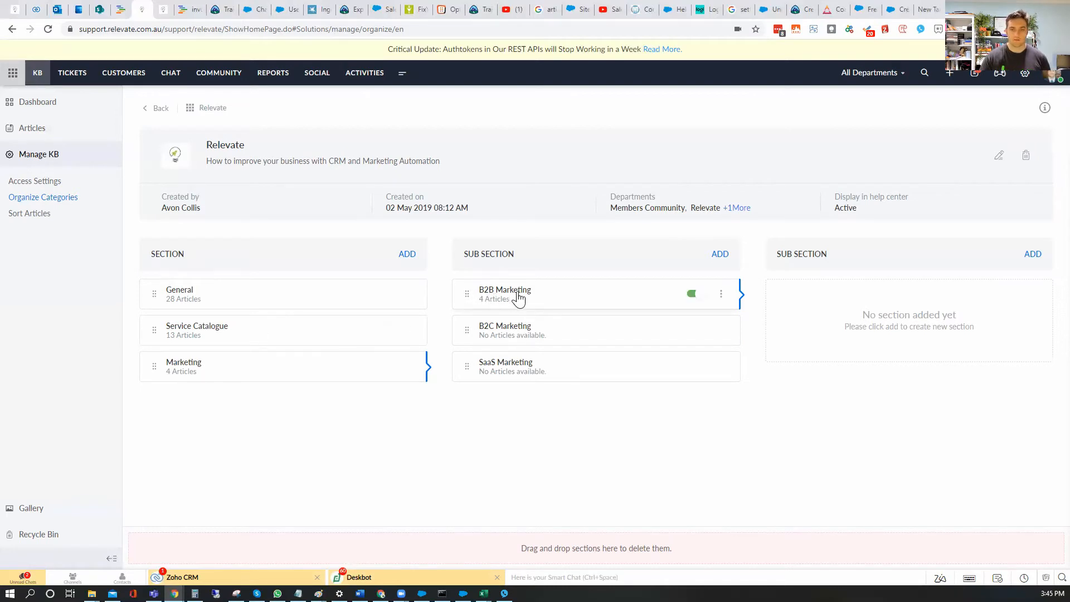
# - Review the visibility options in the B2B Marketing subsection's edit form and close it without saving
pyautogui.click(721, 293)
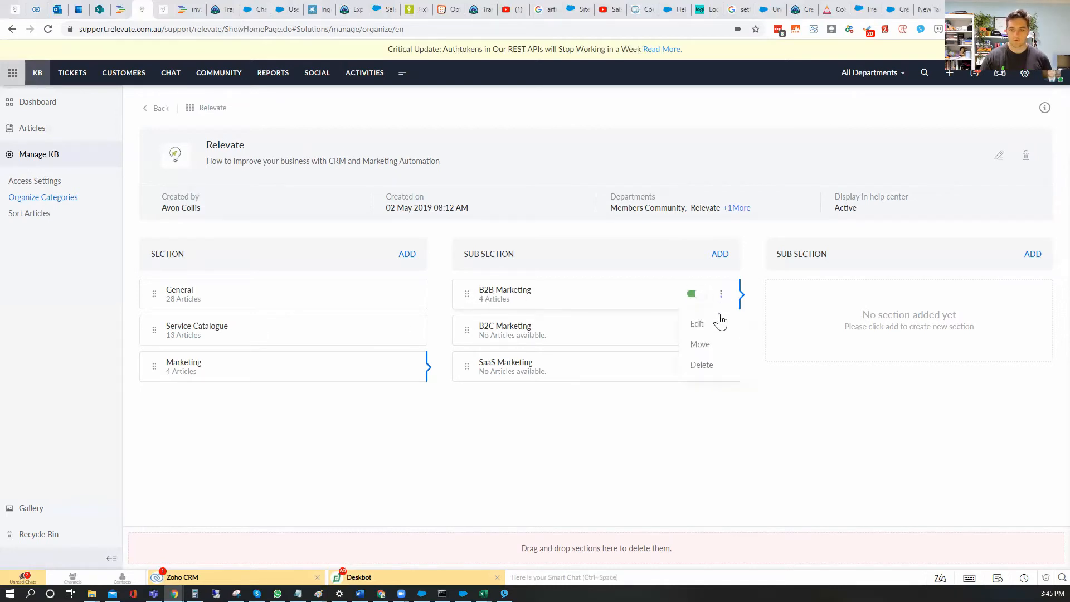
pyautogui.click(705, 327)
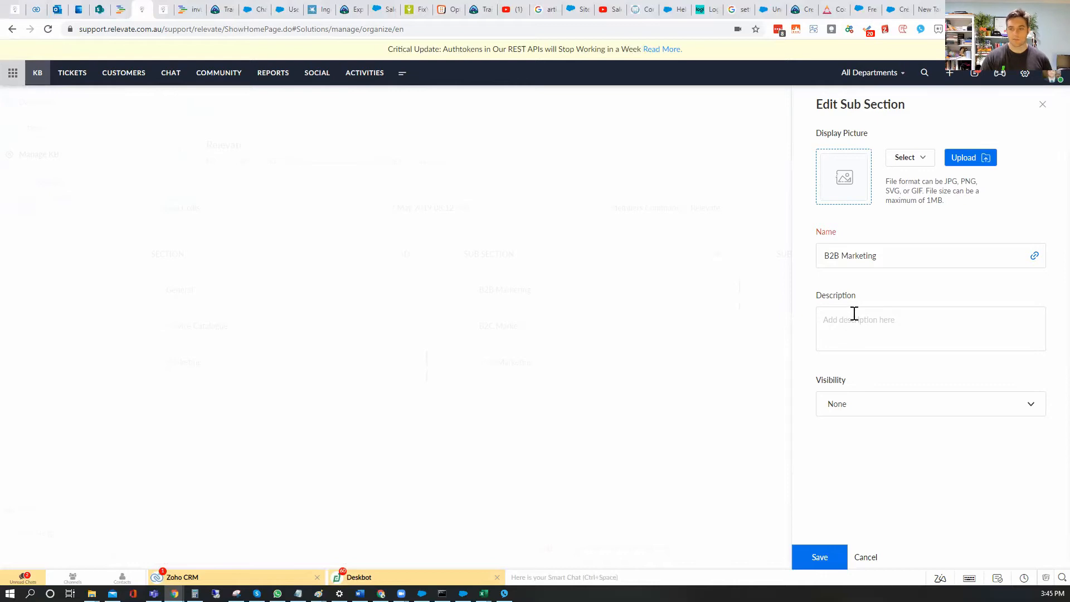
pyautogui.click(893, 415)
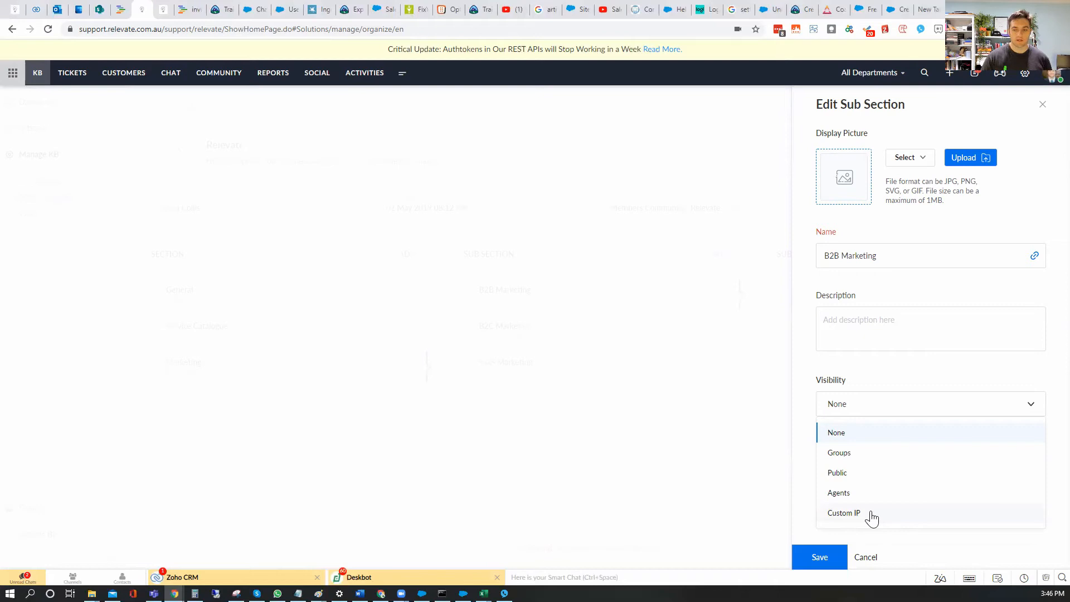
pyautogui.click(912, 372)
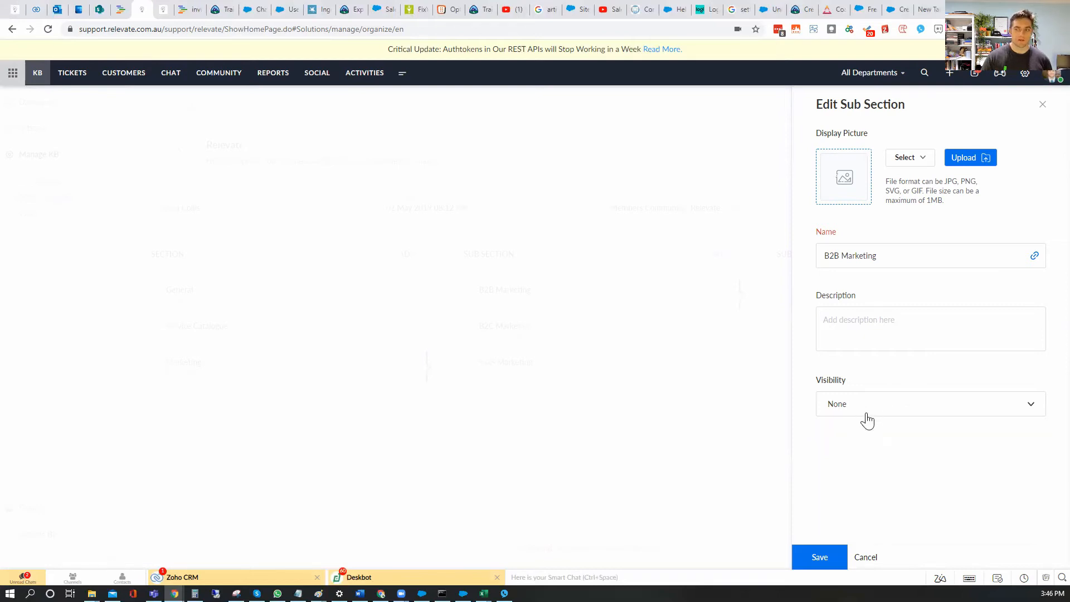
pyautogui.click(865, 559)
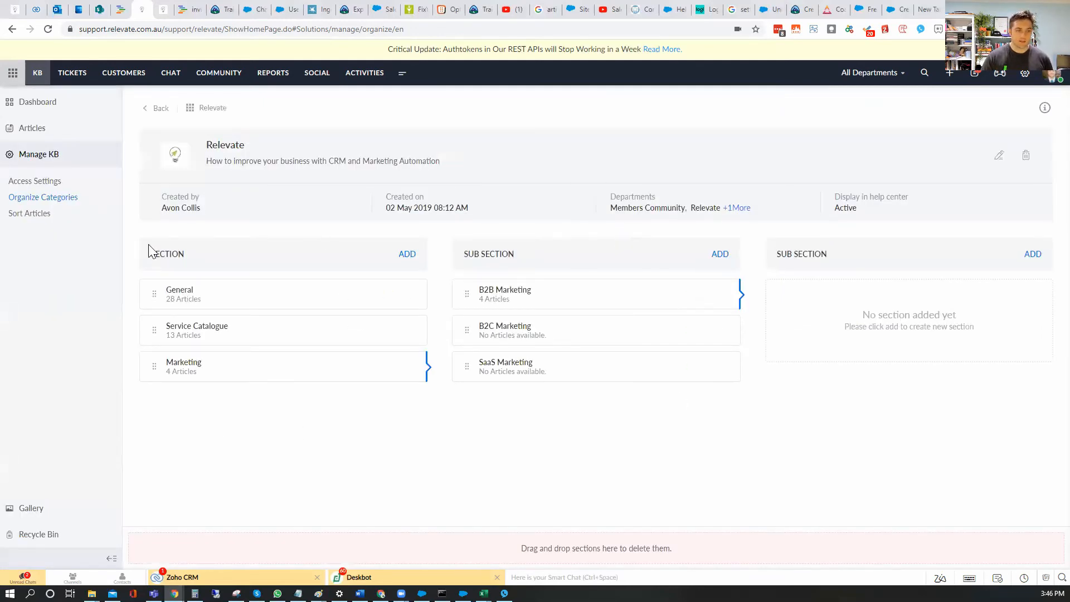
# - Try out moving the General section of the Relevate category to General under Relevate IT, cancelling before the move
pyautogui.click(313, 299)
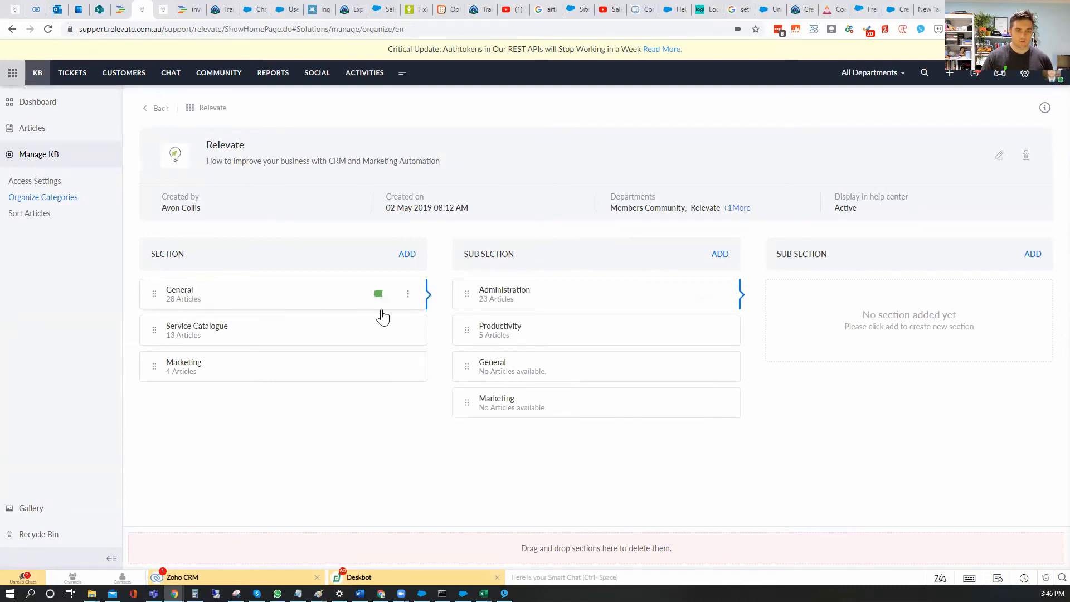
pyautogui.click(408, 294)
pyautogui.click(393, 344)
pyautogui.click(553, 199)
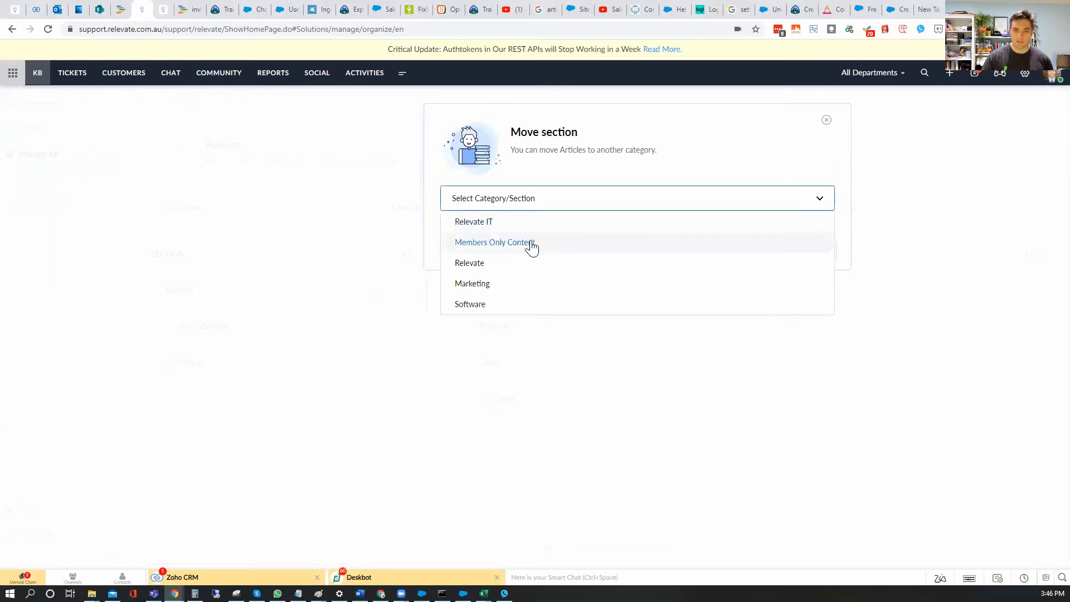
pyautogui.click(531, 222)
pyautogui.click(729, 208)
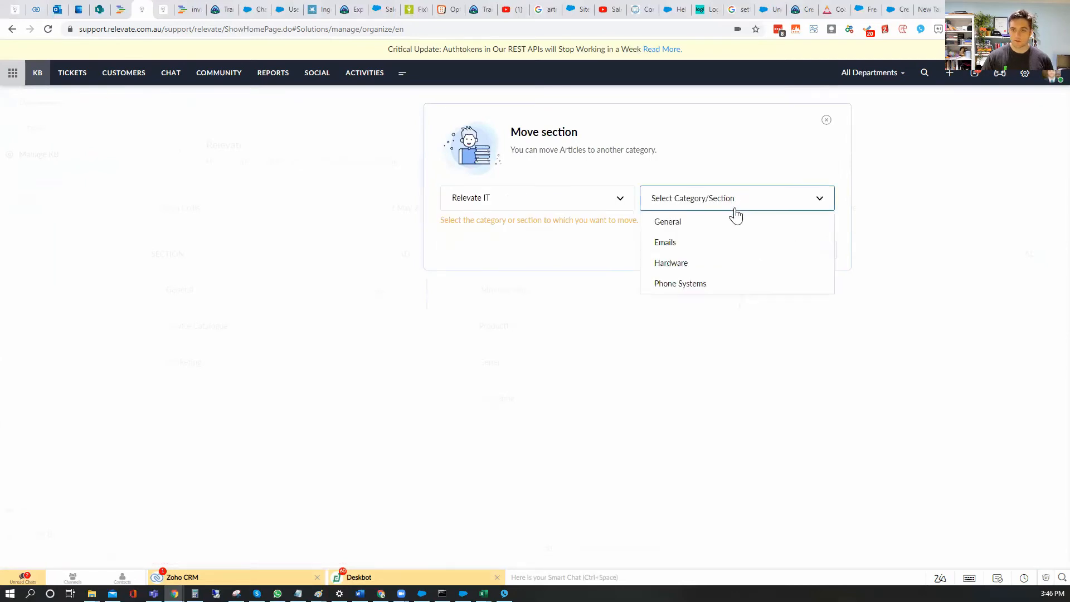
pyautogui.click(709, 228)
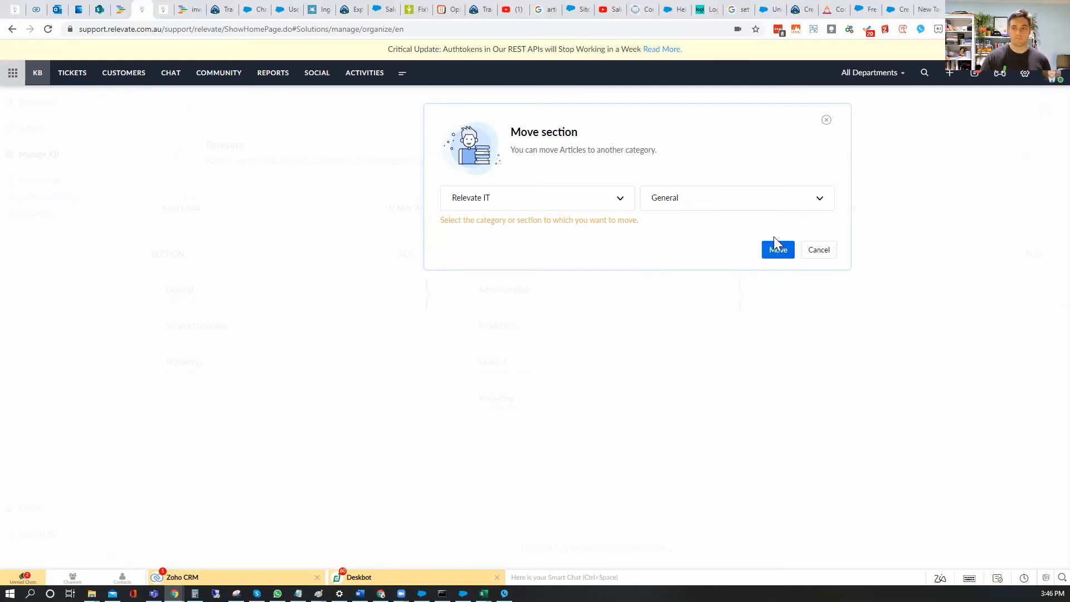
pyautogui.click(819, 250)
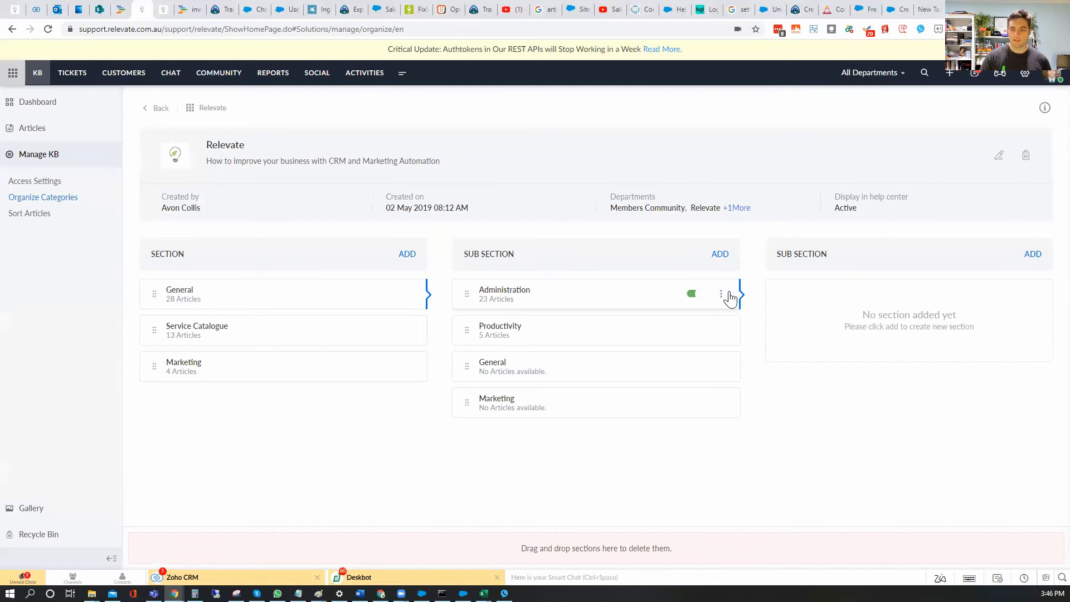
# - Try out moving the Administration subsection to General under Relevate IT, cancelling before the move
pyautogui.click(722, 296)
pyautogui.click(709, 349)
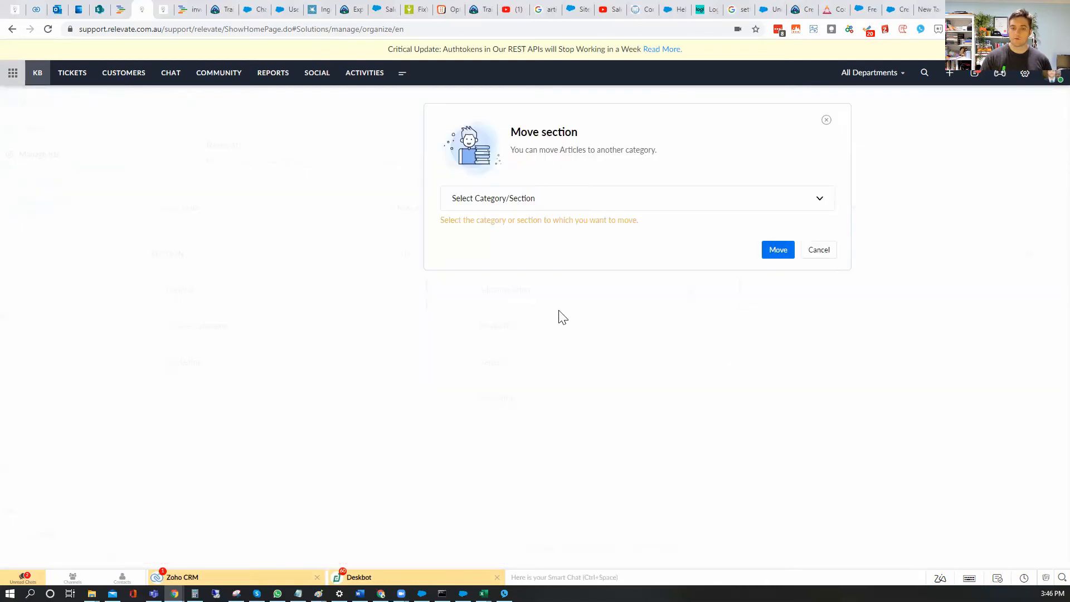
pyautogui.click(485, 205)
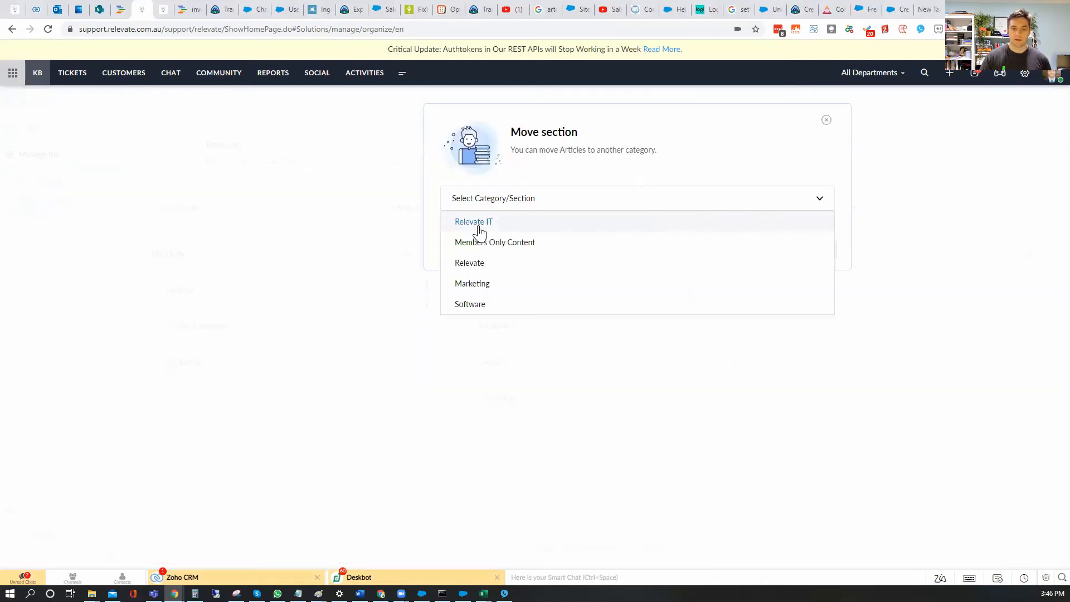
pyautogui.click(478, 221)
pyautogui.click(681, 211)
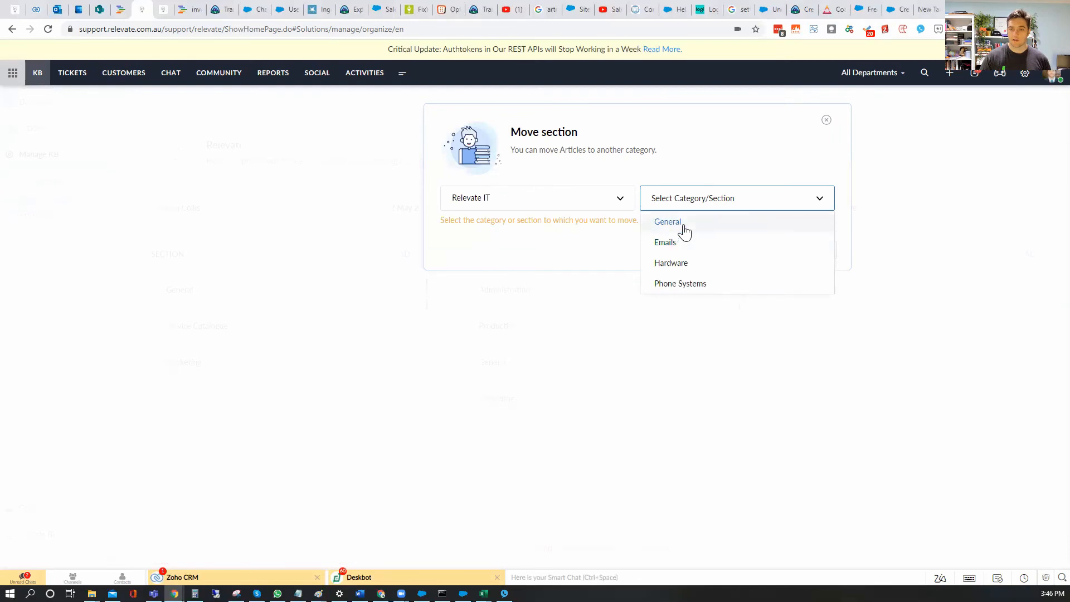
pyautogui.click(685, 223)
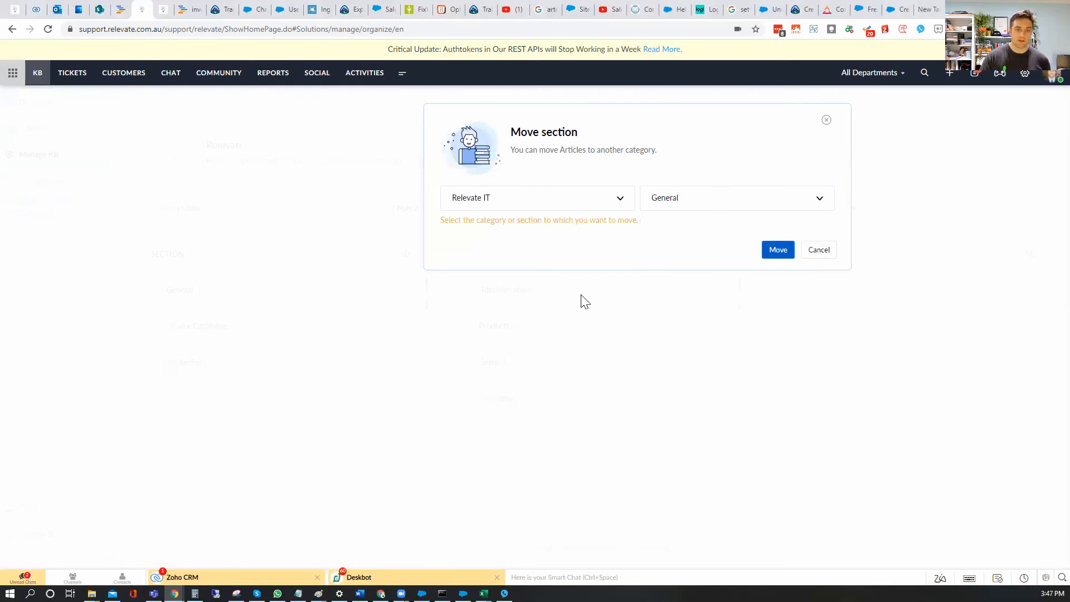
pyautogui.click(819, 254)
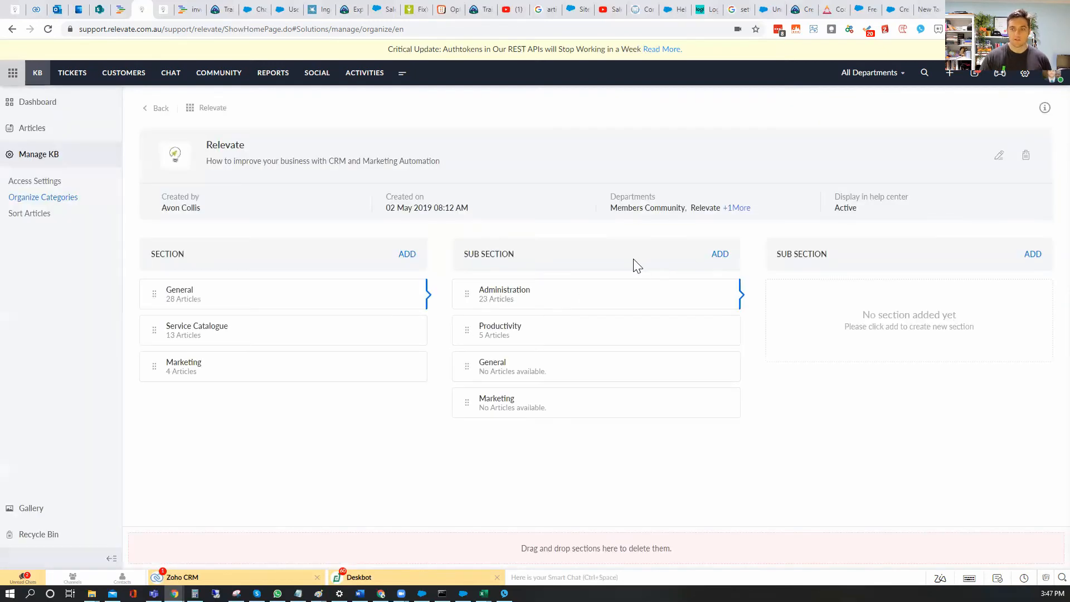
# - View the article sort order in the knowledge base management area and switch back to the public help center window
pyautogui.click(31, 214)
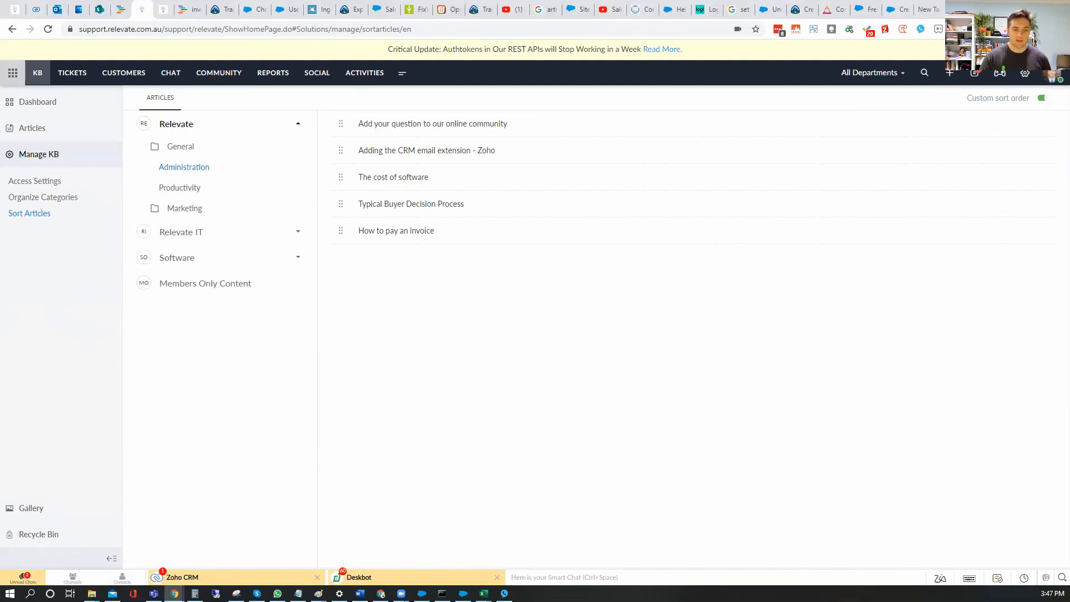
pyautogui.moveTo(174, 593)
pyautogui.click(203, 560)
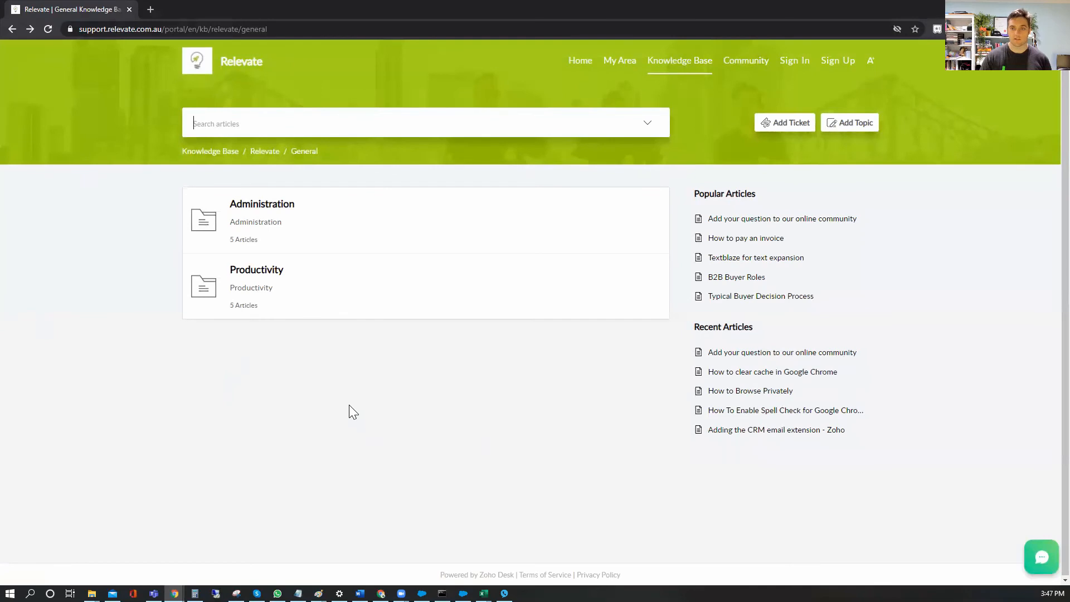